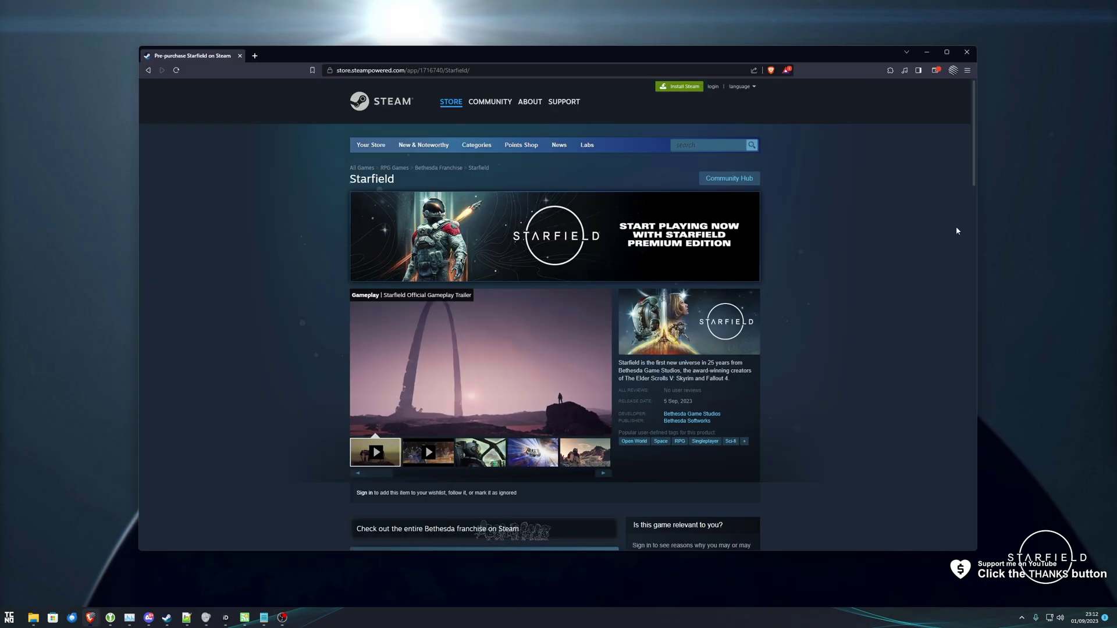
# - Scroll Starfield's store page to its system requirements: Windows 10 21H1, 16 GB RAM, 125 GB storage
pyautogui.scroll(-15, 812, 215)
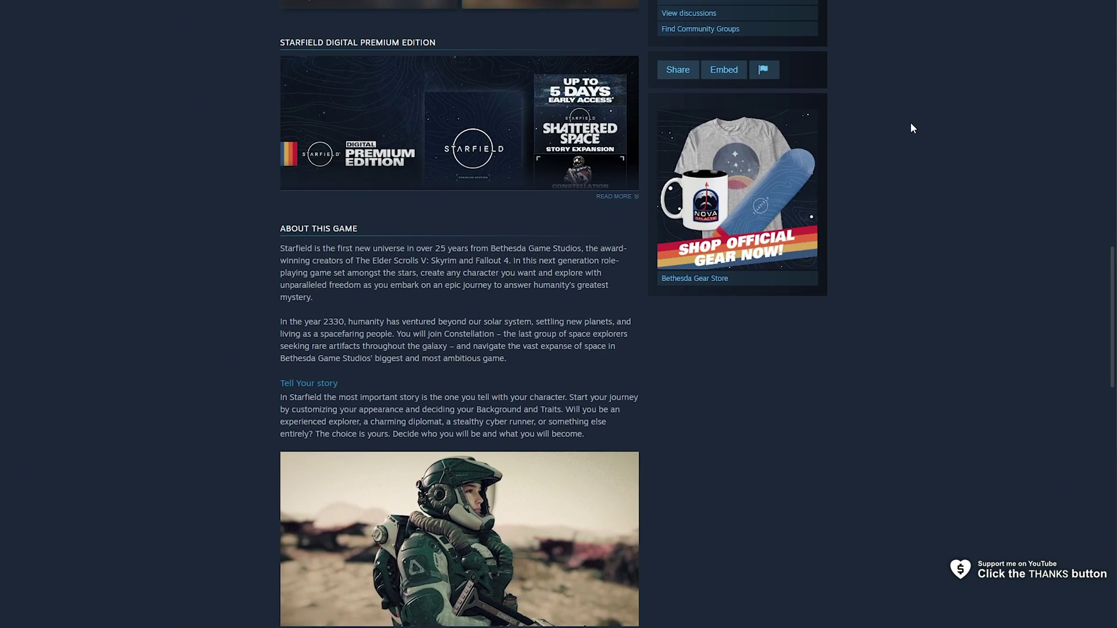
pyautogui.scroll(-15, 889, 190)
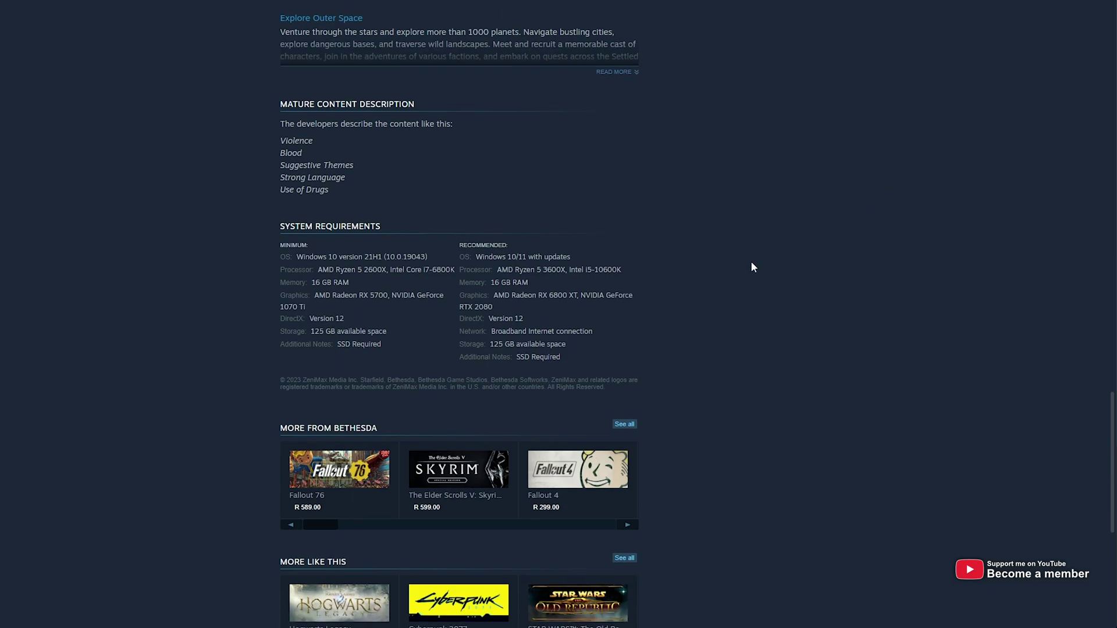
pyautogui.moveTo(289, 240); pyautogui.dragTo(555, 379)
pyautogui.click(560, 370)
pyautogui.moveTo(306, 256); pyautogui.dragTo(432, 253)
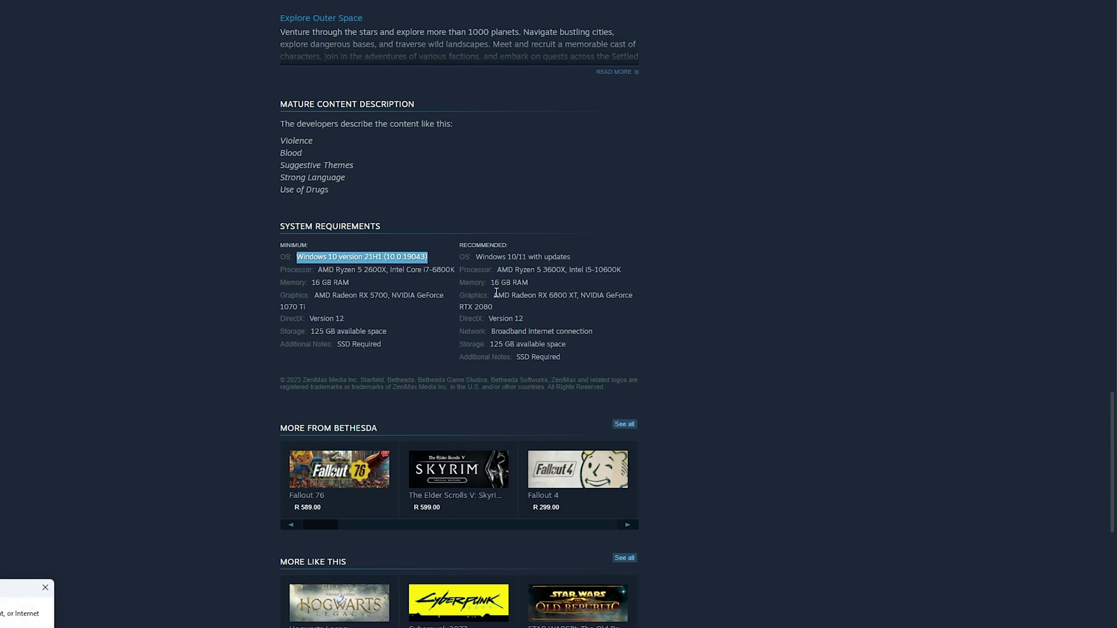
pyautogui.press('super+r')
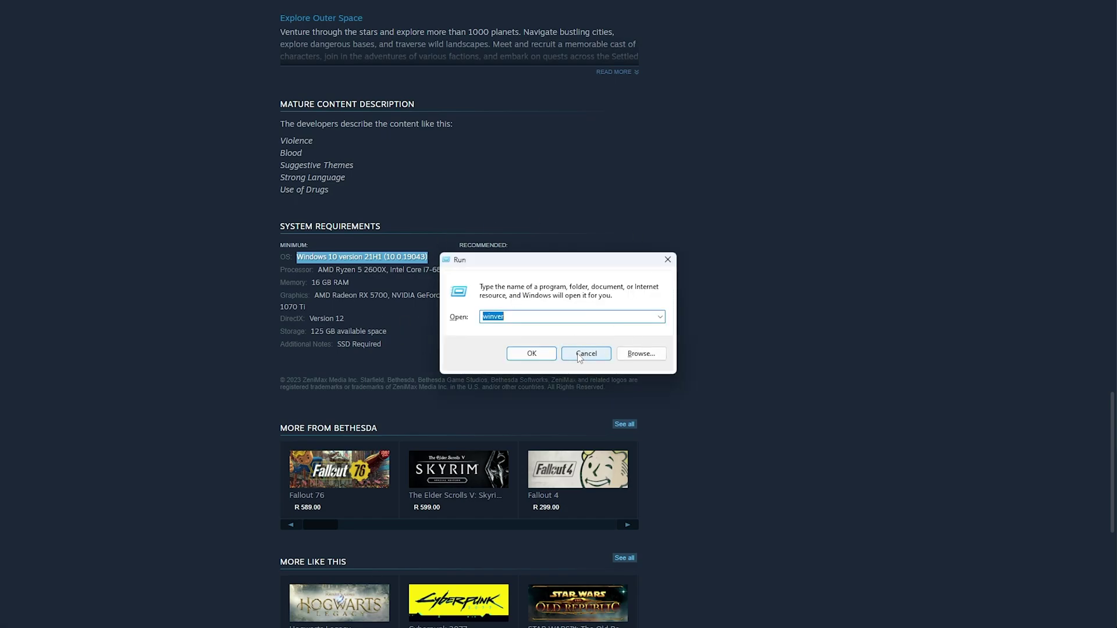
pyautogui.write('winve')
pyautogui.click(532, 354)
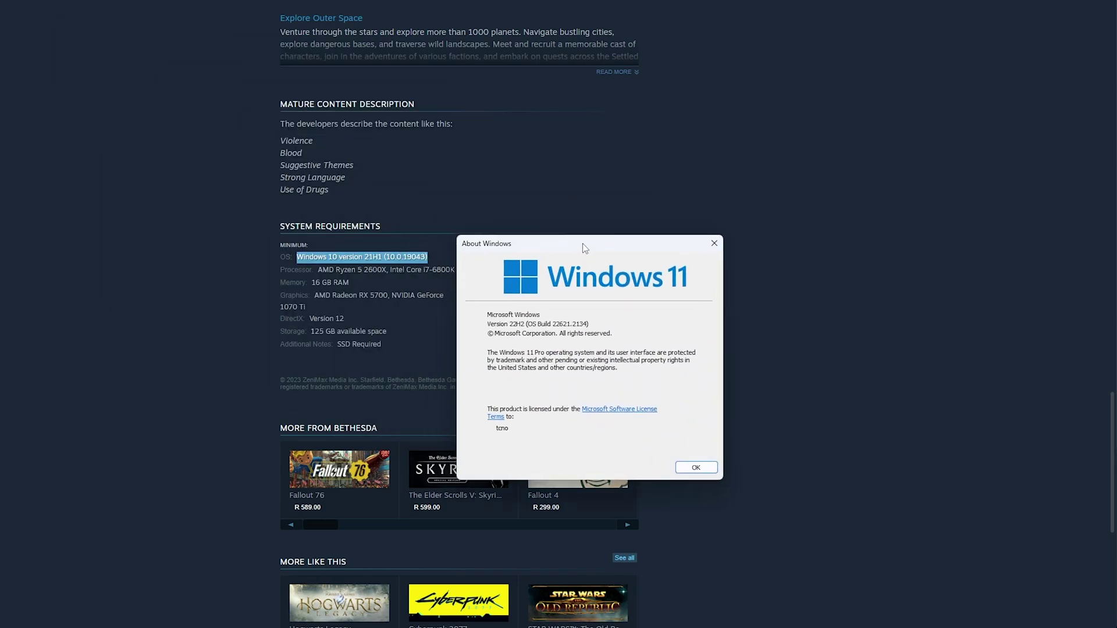
pyautogui.moveTo(582, 244); pyautogui.dragTo(551, 197)
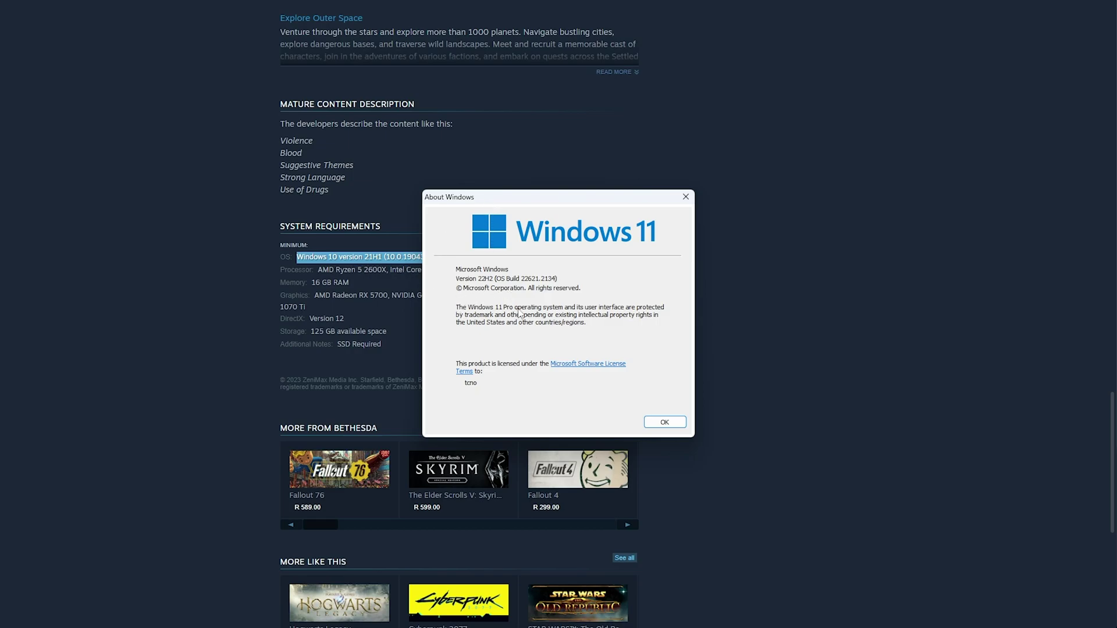
pyautogui.click(687, 198)
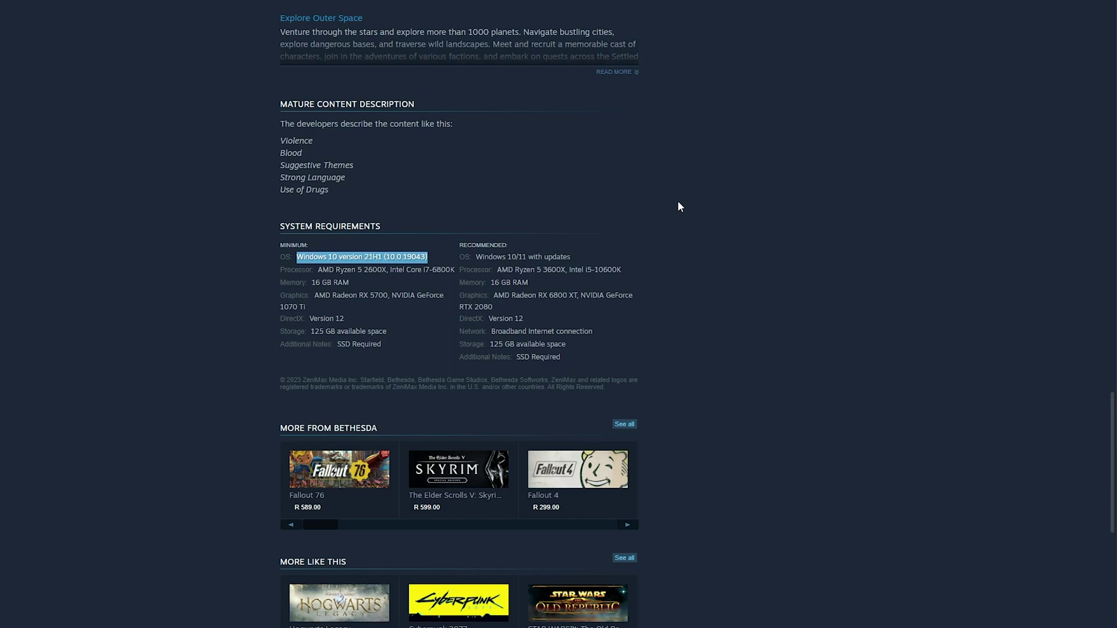
pyautogui.press('super')
pyautogui.click(172, 489)
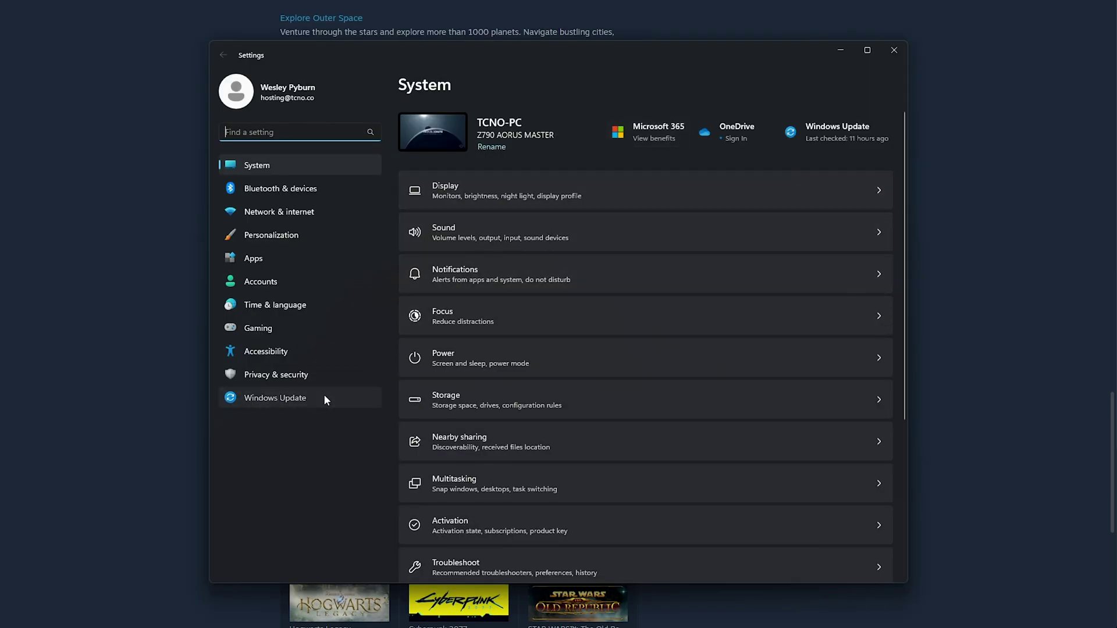
pyautogui.click(325, 397)
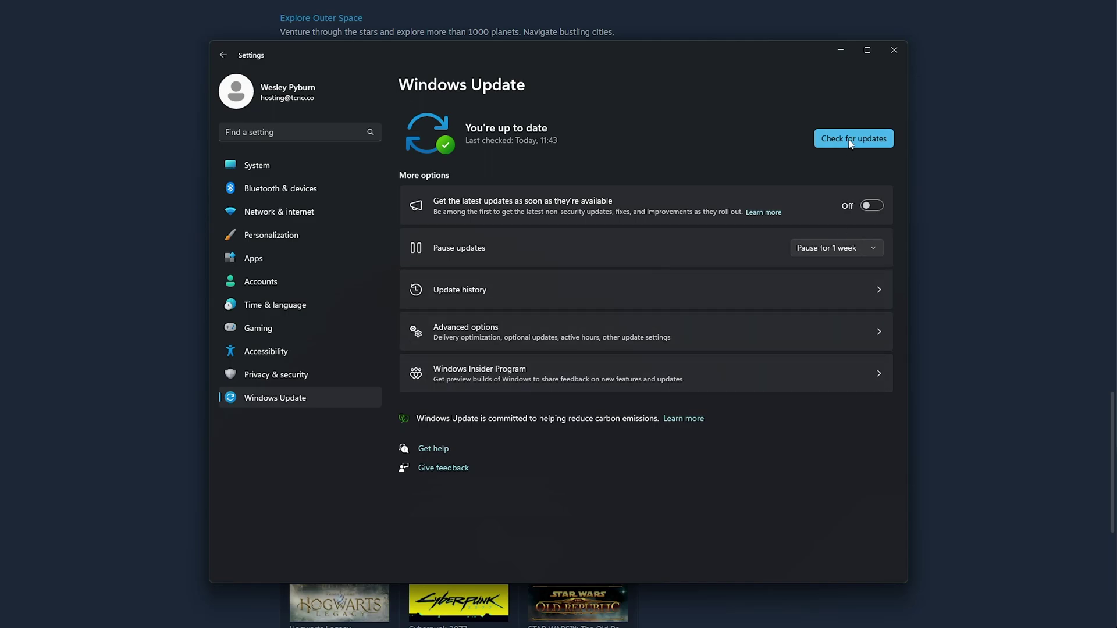
pyautogui.click(781, 23)
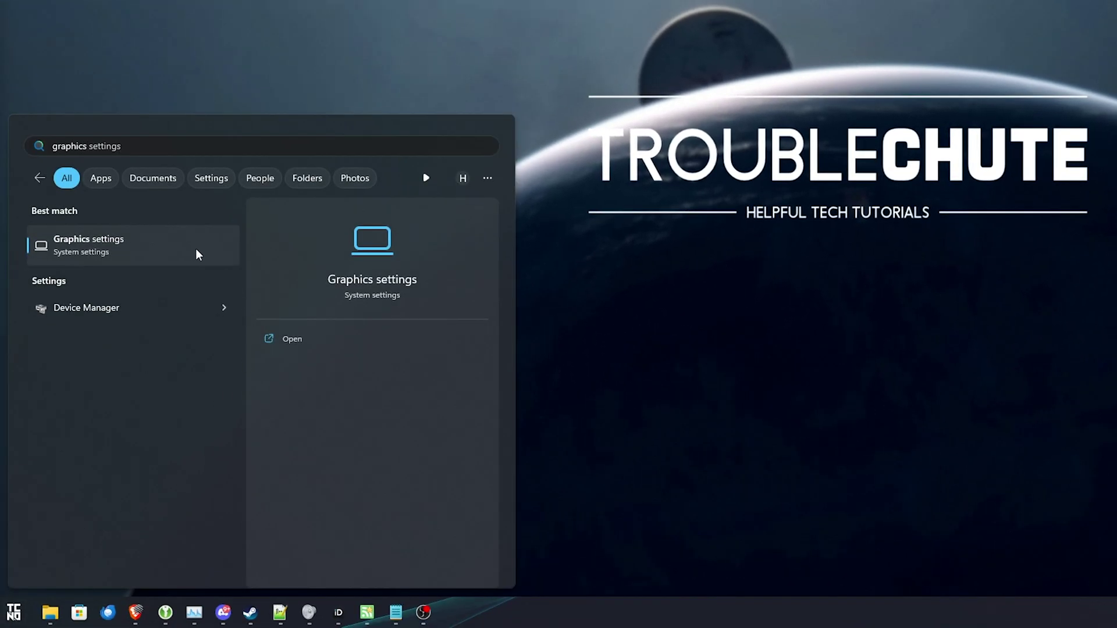
# - Open Graphics settings and pick Desktop app as the type of app to add
pyautogui.click(192, 248)
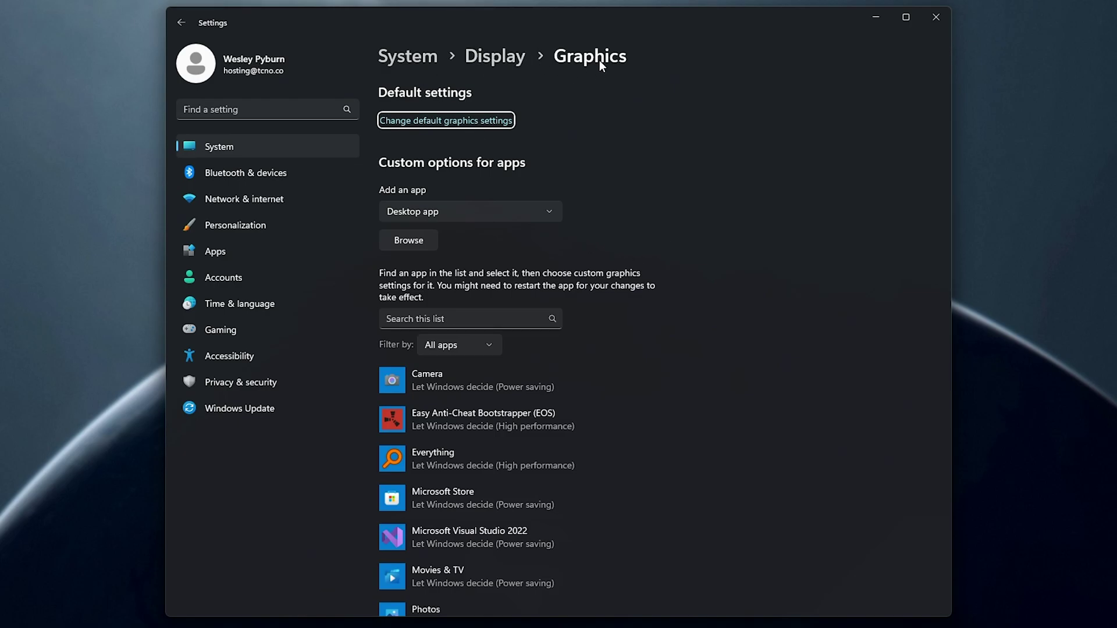
pyautogui.click(432, 219)
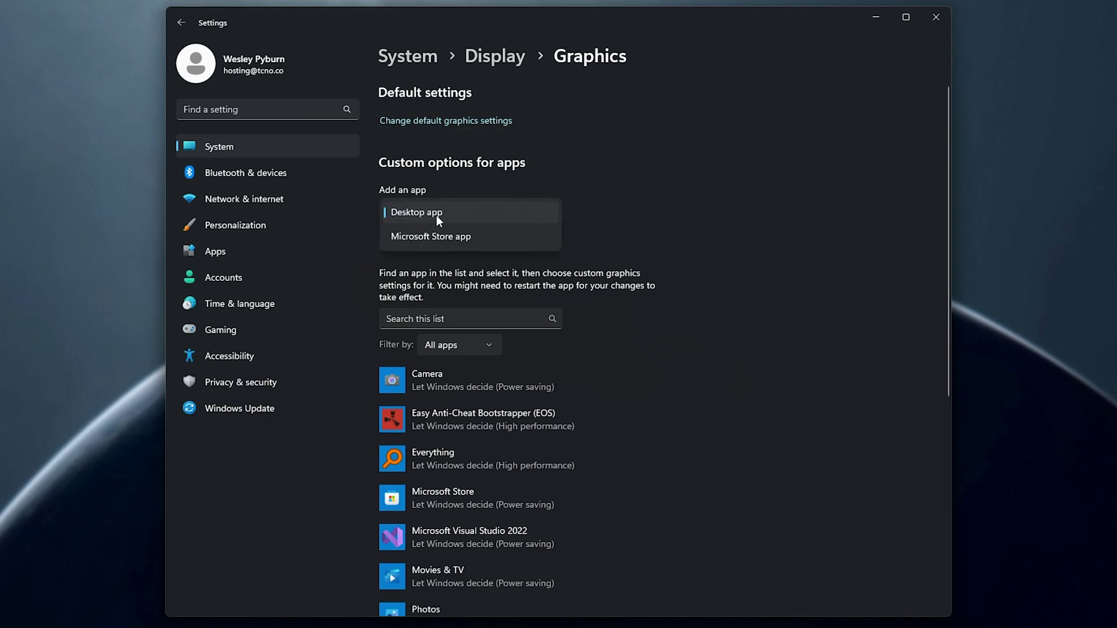
pyautogui.click(436, 215)
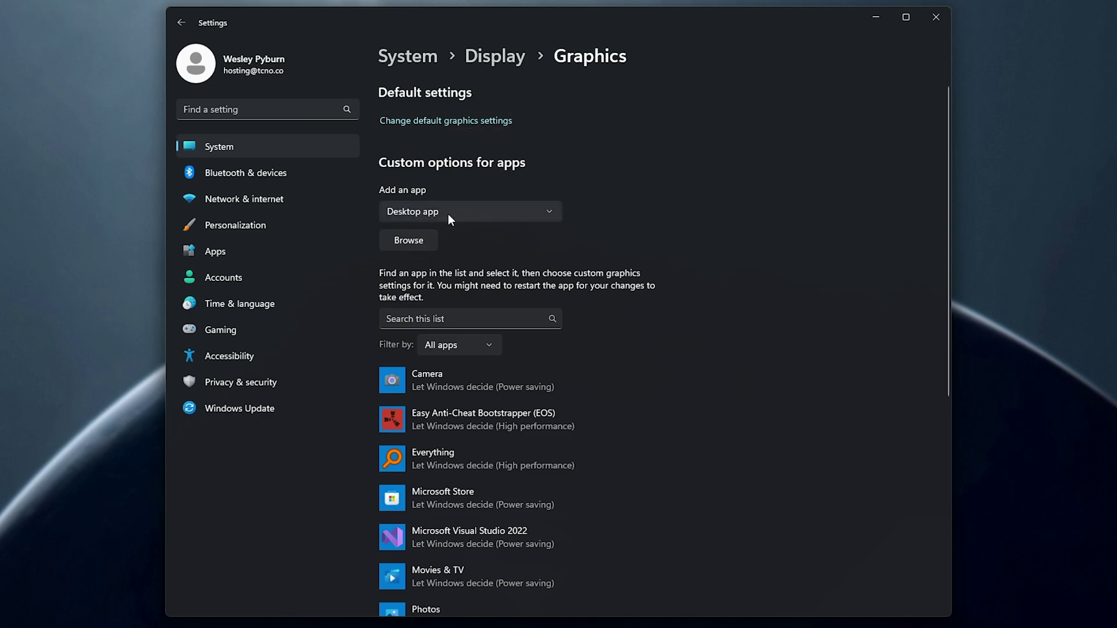
pyautogui.click(448, 214)
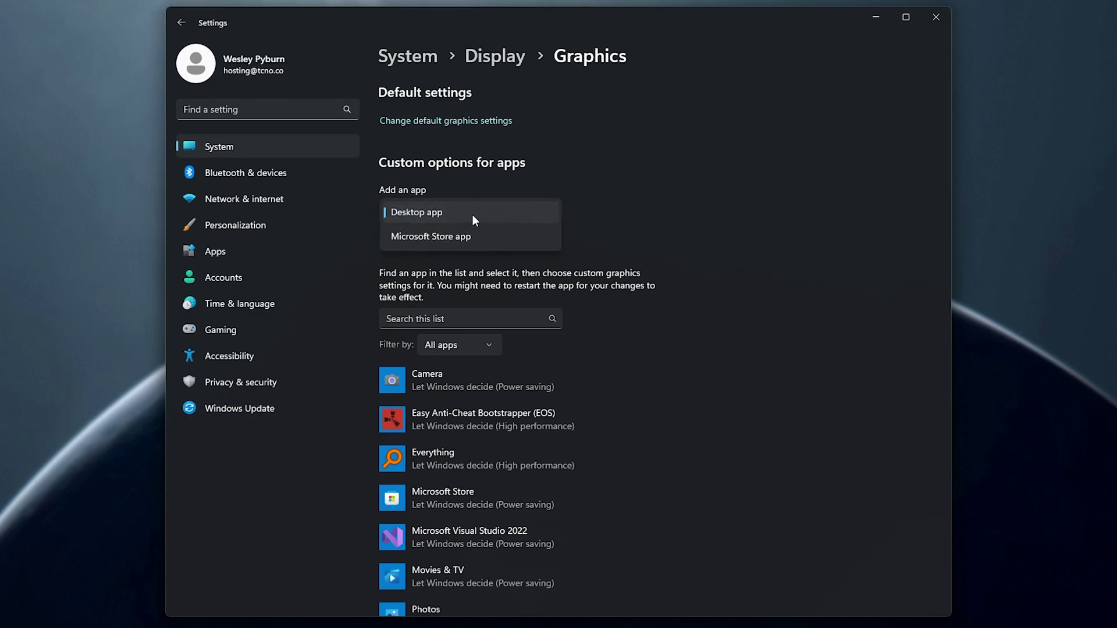
pyautogui.click(441, 215)
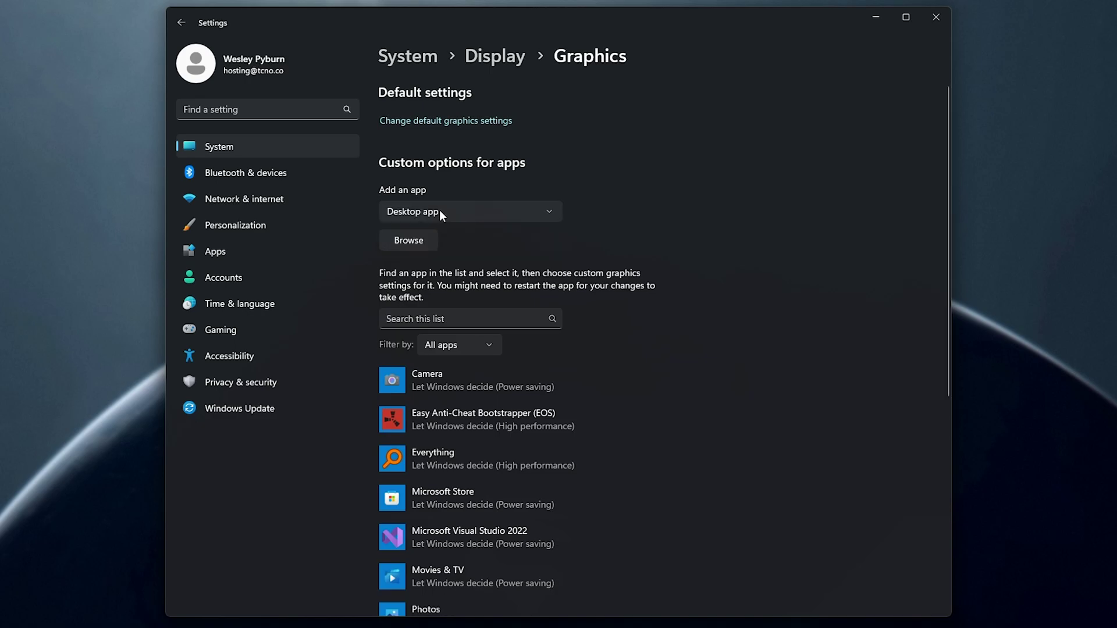
# - Browse to C:\Program Files (x86)\Steam\steamapps\common\Starfield in the Open dialog
pyautogui.click(431, 239)
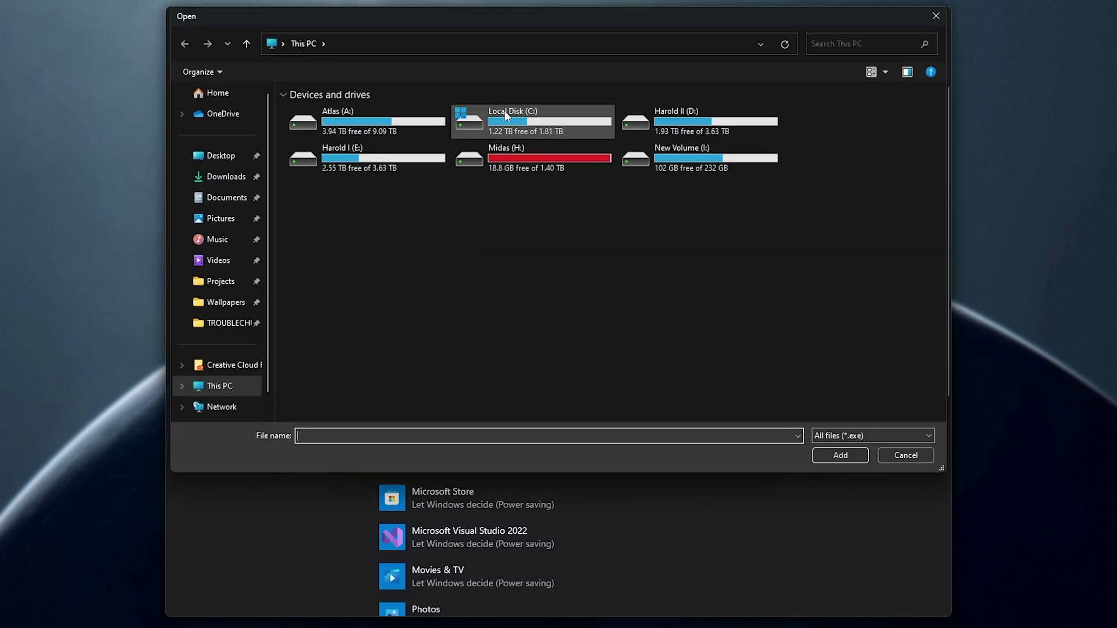
pyautogui.moveTo(497, 23); pyautogui.dragTo(495, 95)
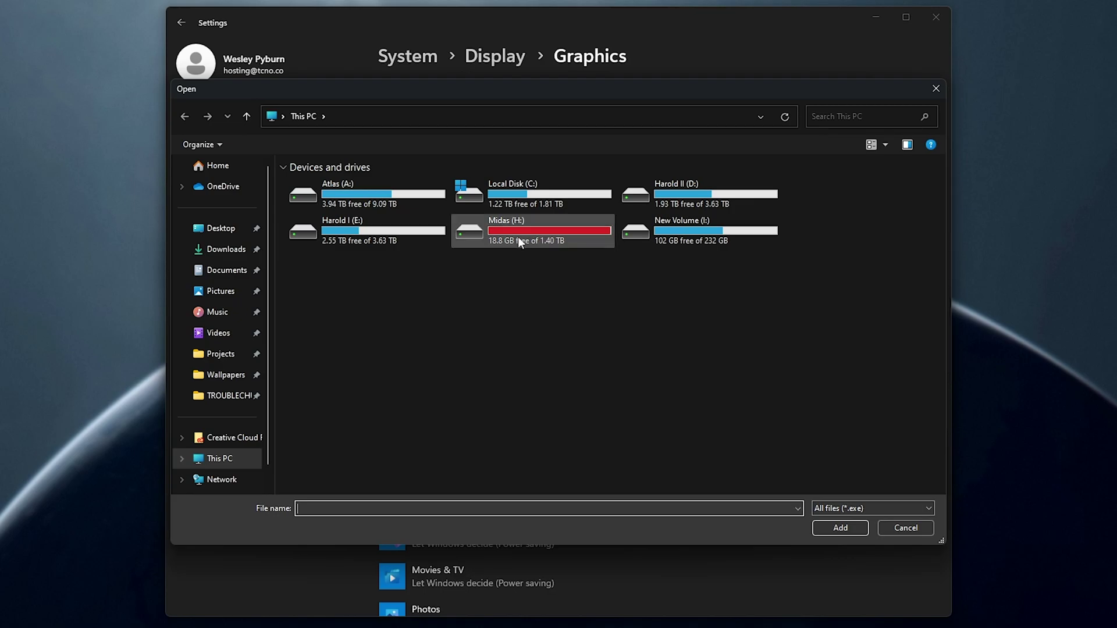
pyautogui.doubleClick(506, 199)
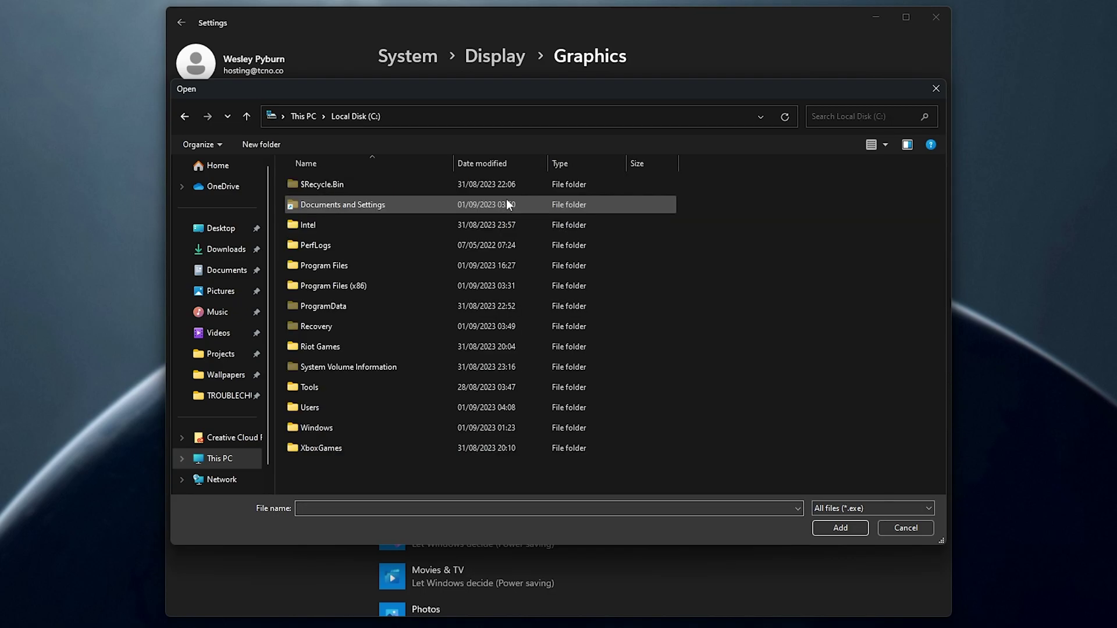
pyautogui.doubleClick(382, 287)
pyautogui.scroll(-5, 382, 296)
pyautogui.doubleClick(376, 301)
pyautogui.scroll(-4, 375, 279)
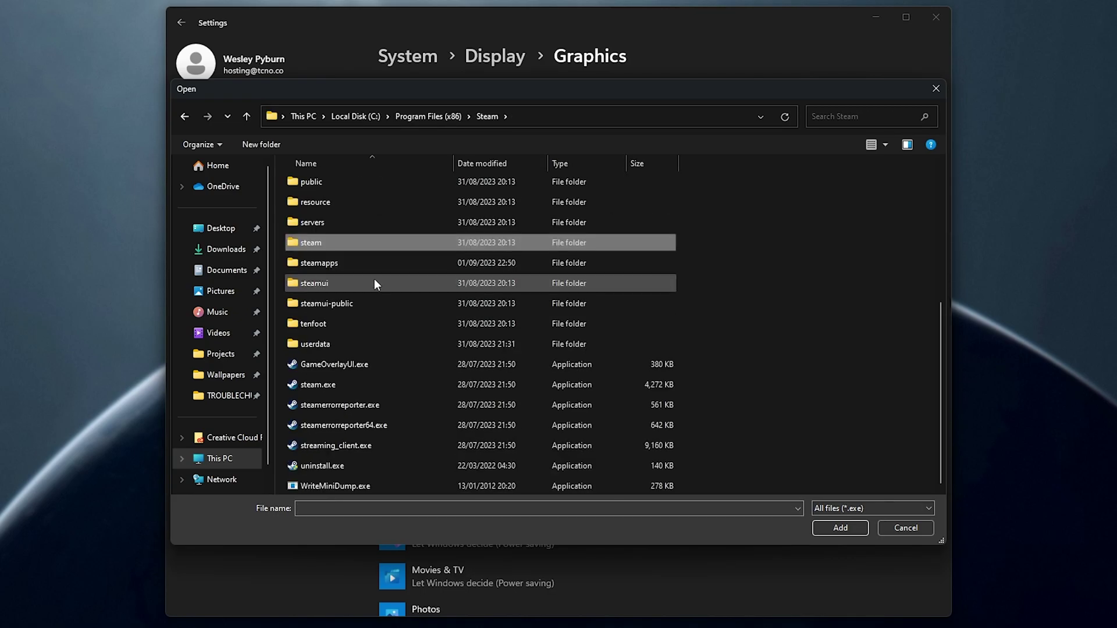
pyautogui.doubleClick(366, 263)
pyautogui.doubleClick(365, 187)
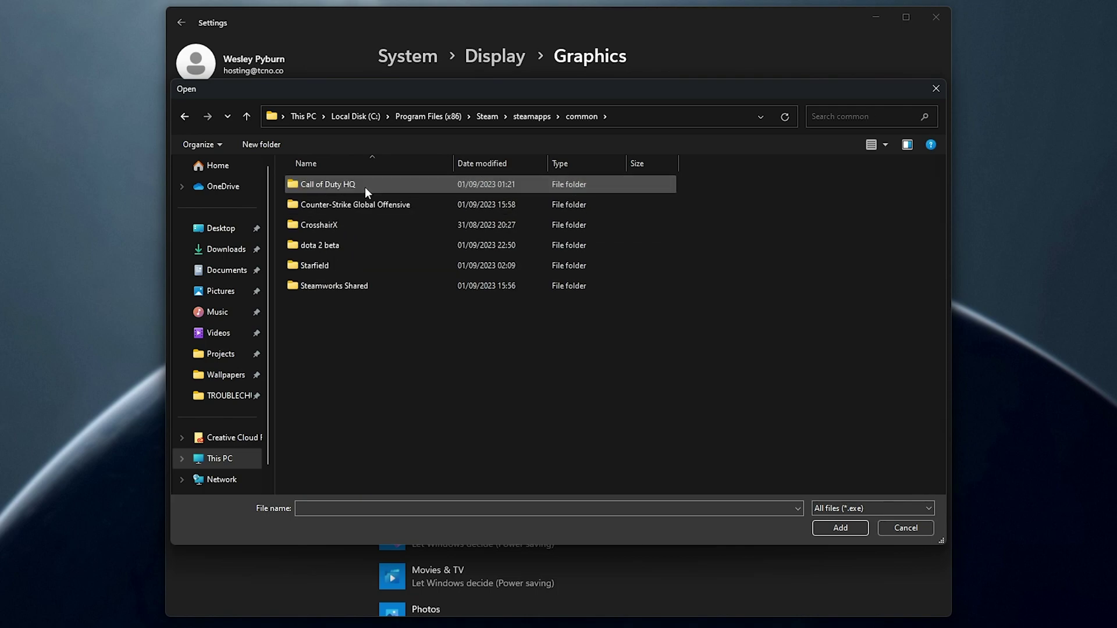
pyautogui.doubleClick(365, 266)
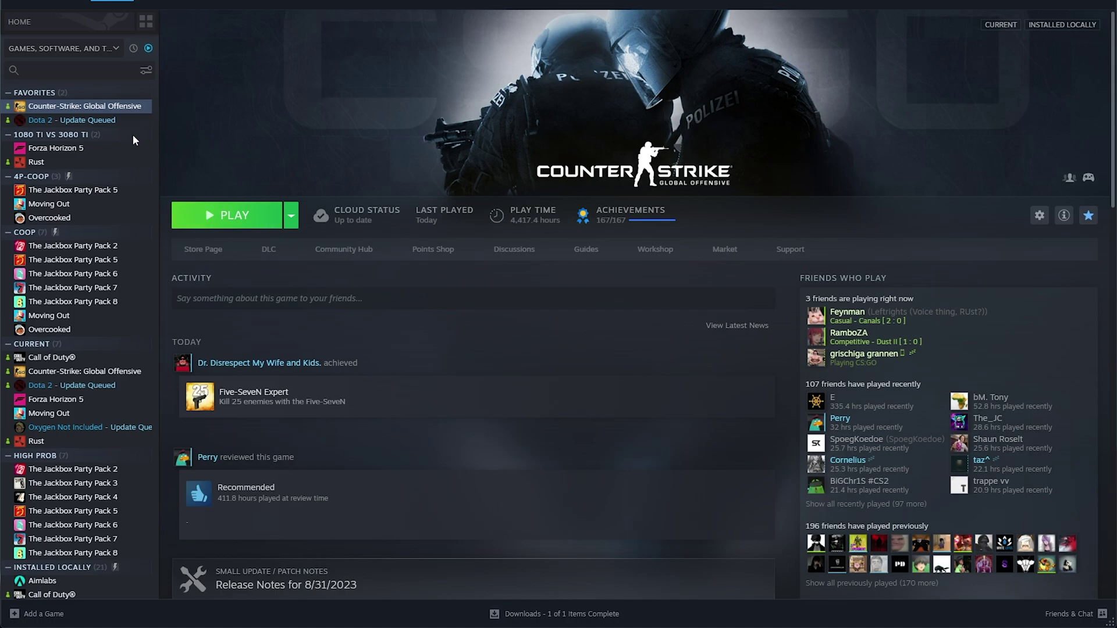
# - Open Starfield's local files from the Steam library and select the folder path in Explorer
pyautogui.write('starfie')
pyautogui.rightClick(81, 121)
pyautogui.moveTo(146, 215)
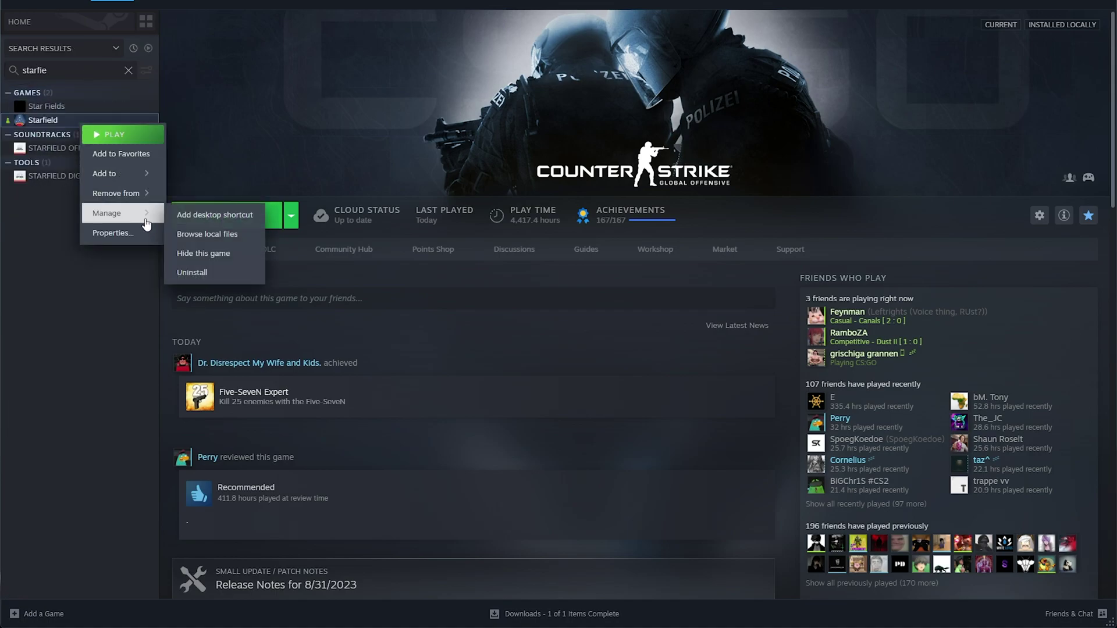
pyautogui.click(234, 238)
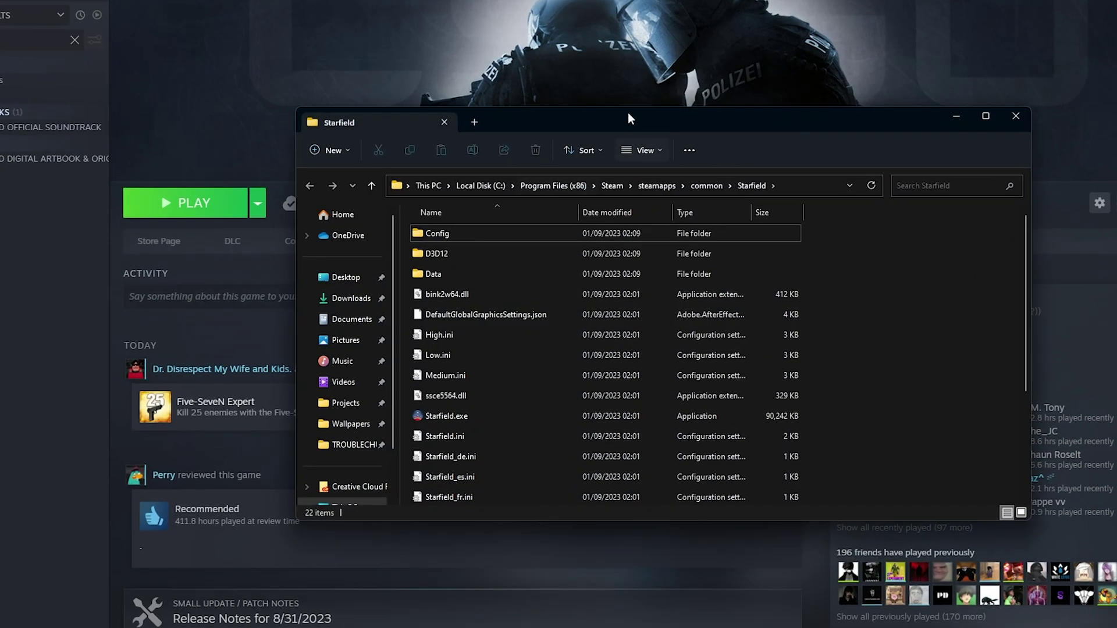
pyautogui.moveTo(627, 113); pyautogui.dragTo(485, 104)
pyautogui.click(562, 177)
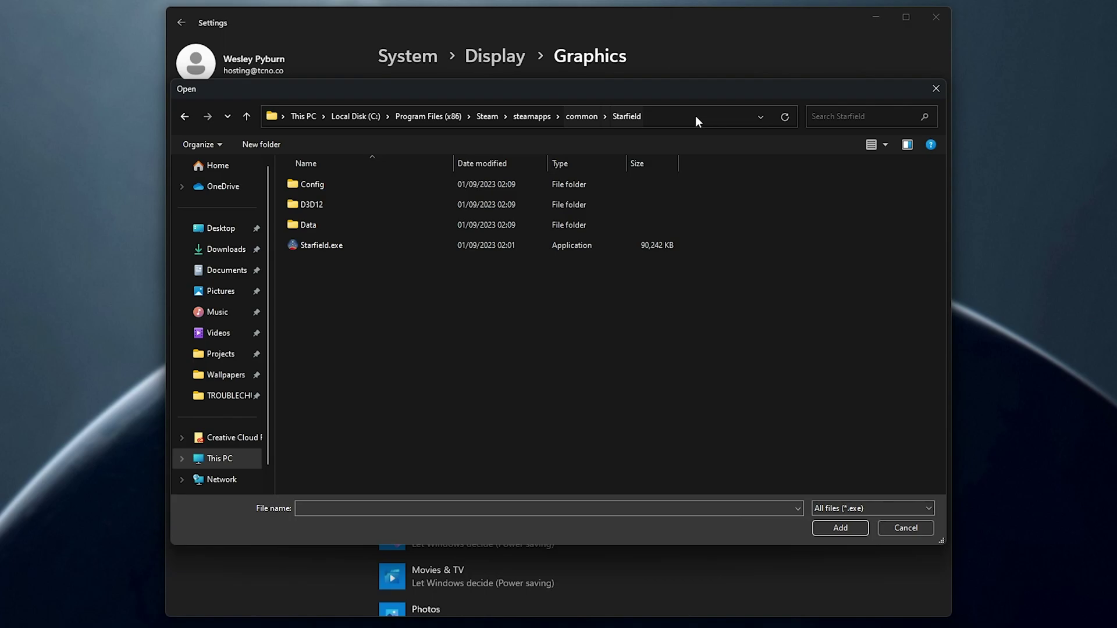
# - Add Starfield.exe and save its graphics preference as High performance
pyautogui.click(515, 245)
pyautogui.click(832, 523)
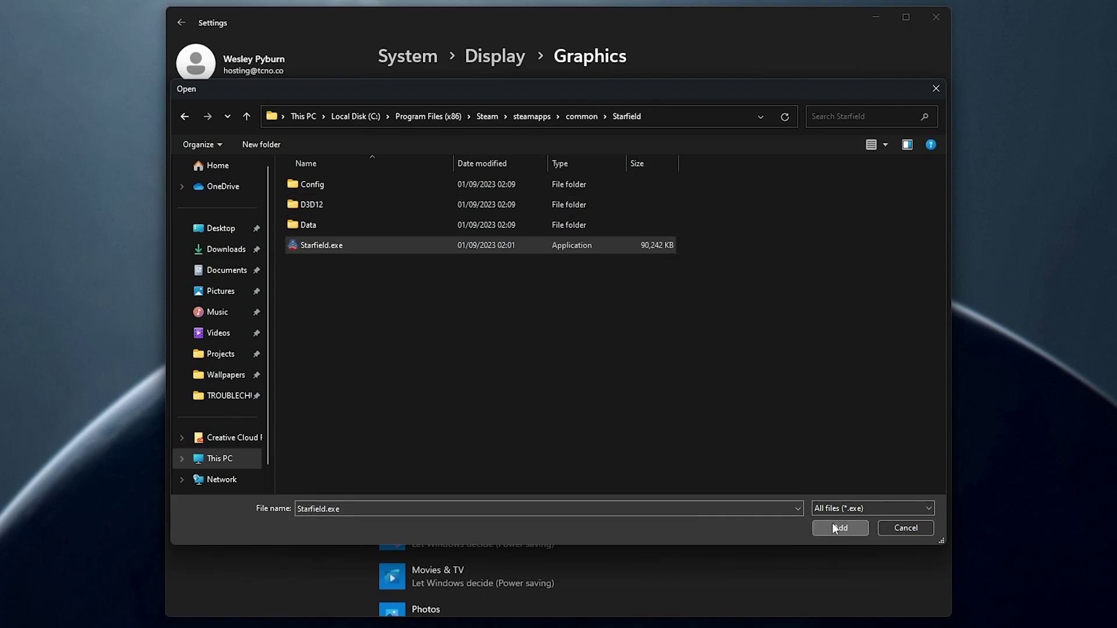
pyautogui.scroll(-2, 531, 380)
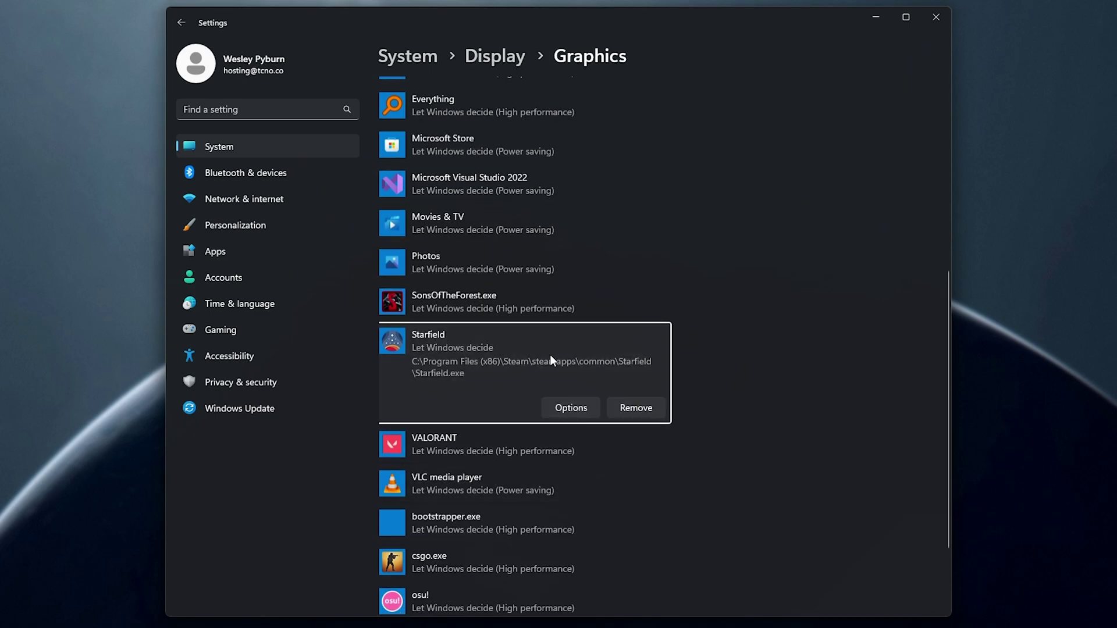
pyautogui.click(575, 407)
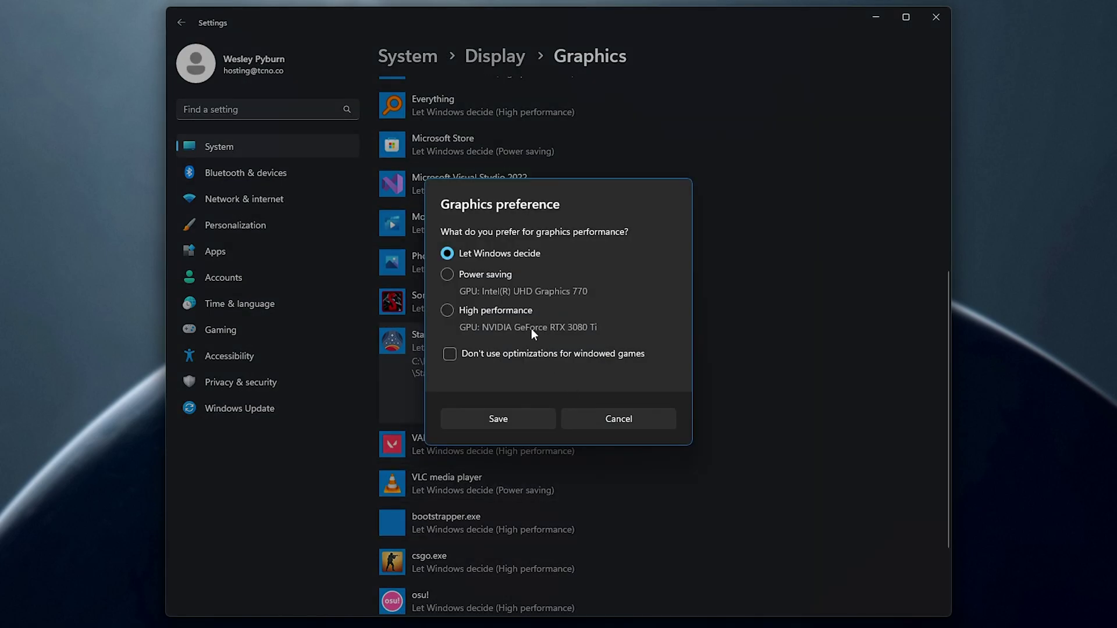
pyautogui.click(497, 309)
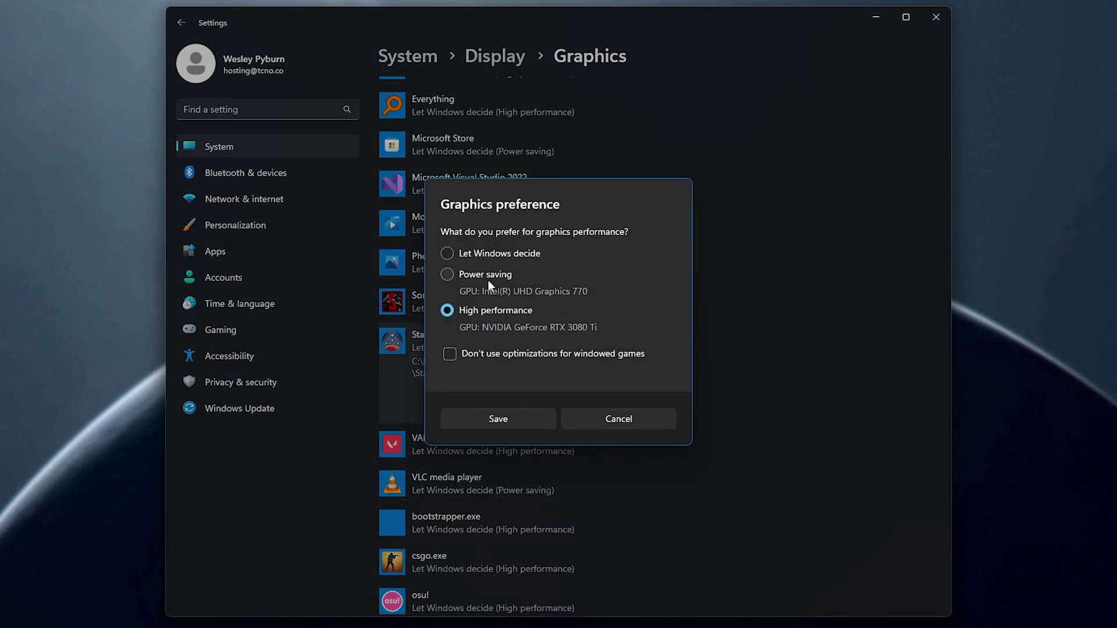
pyautogui.click(505, 422)
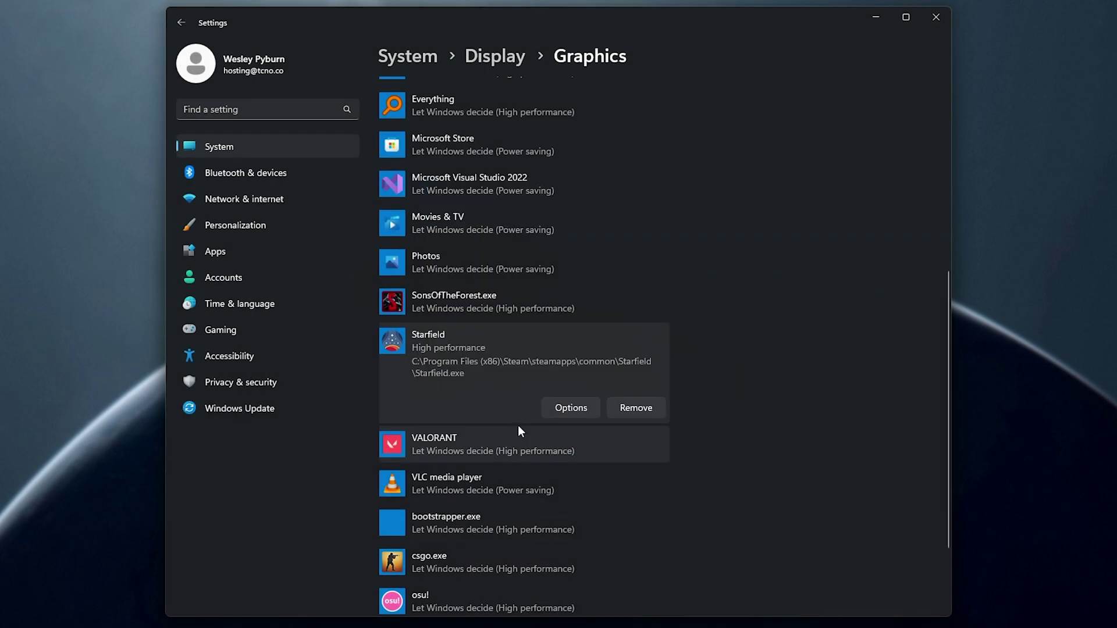
pyautogui.scroll(5, 520, 431)
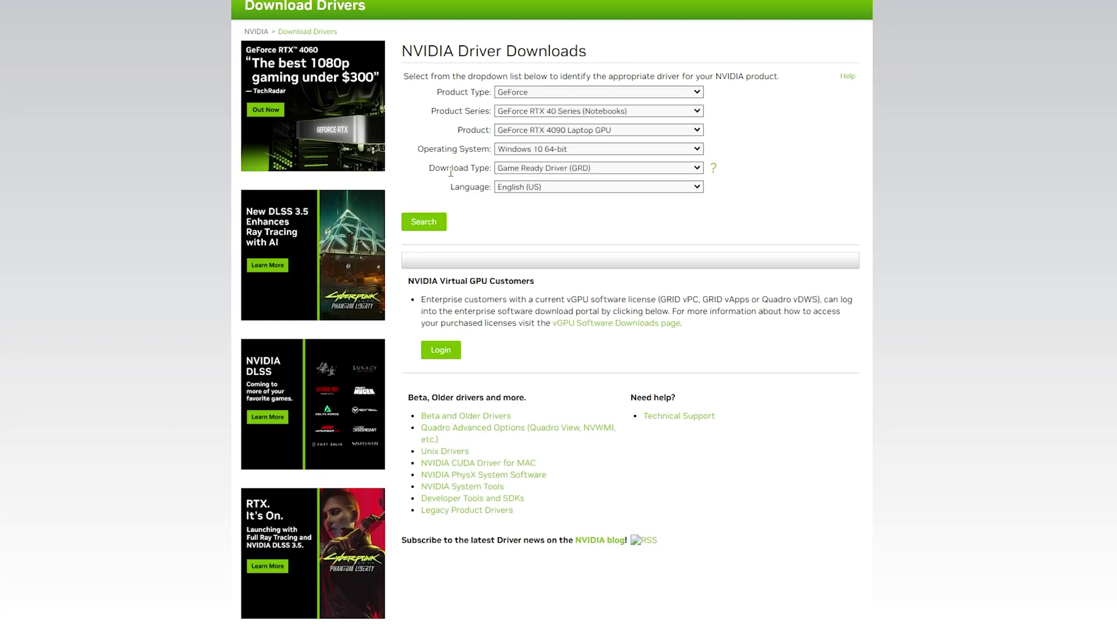
# - Choose GeForce RTX 30 Series, RTX 3080 Ti, Windows 11 and Game Ready Driver in the search
pyautogui.click(564, 112)
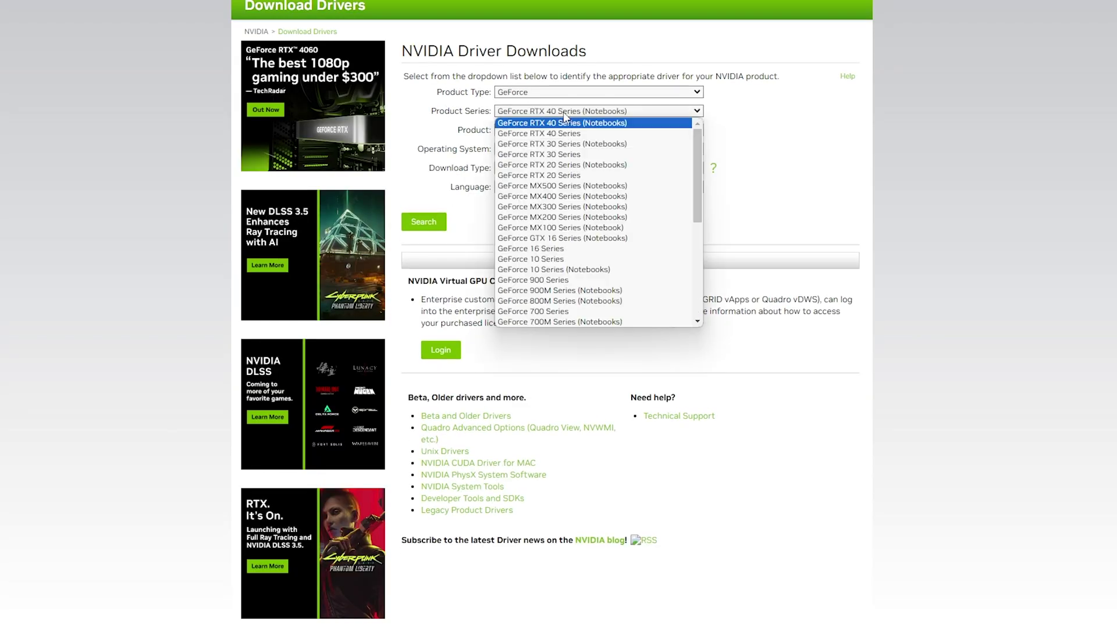
pyautogui.click(565, 155)
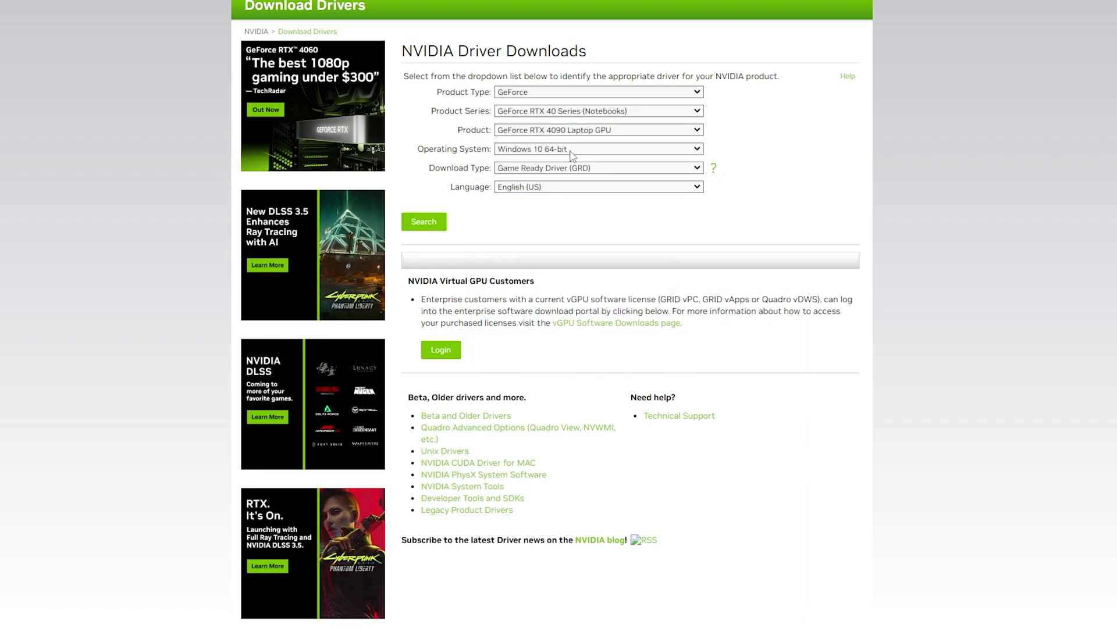
pyautogui.click(570, 130)
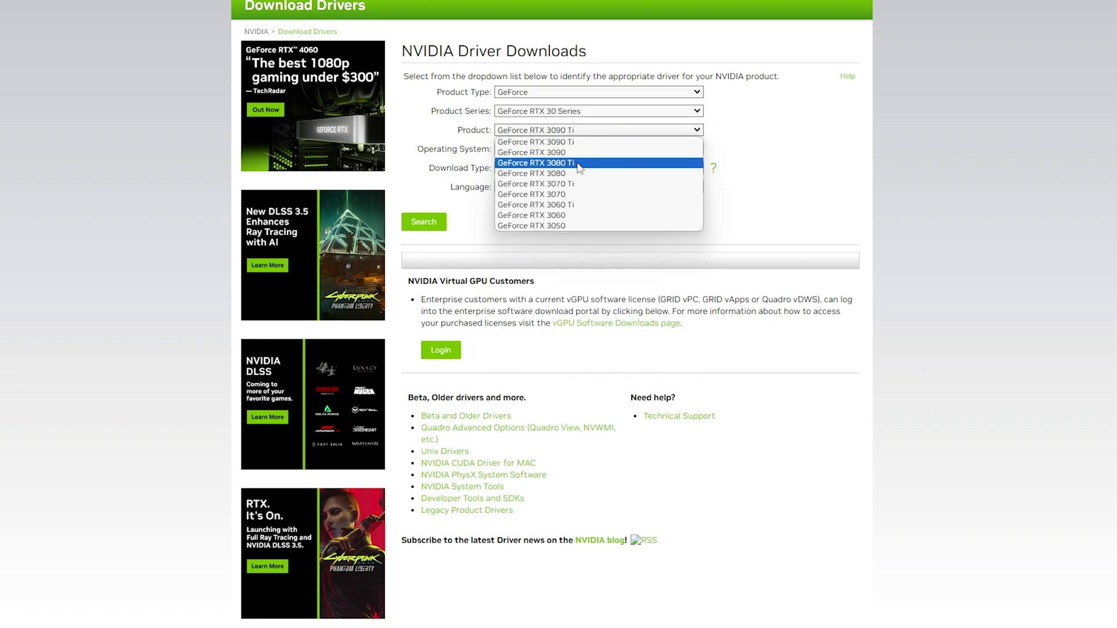
pyautogui.click(579, 163)
pyautogui.click(547, 149)
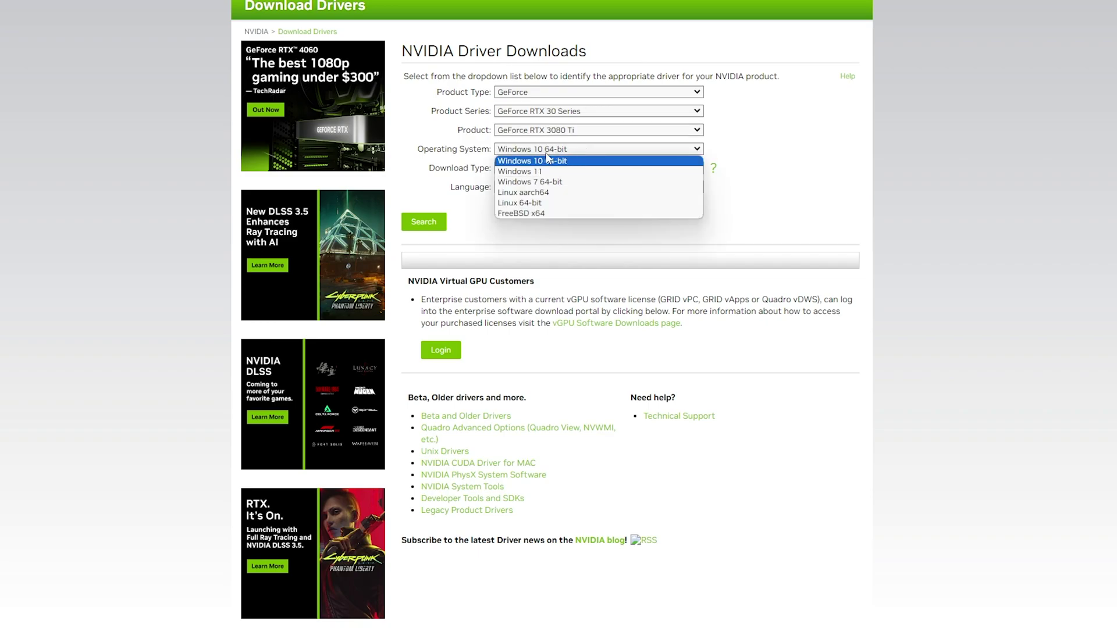
pyautogui.click(552, 171)
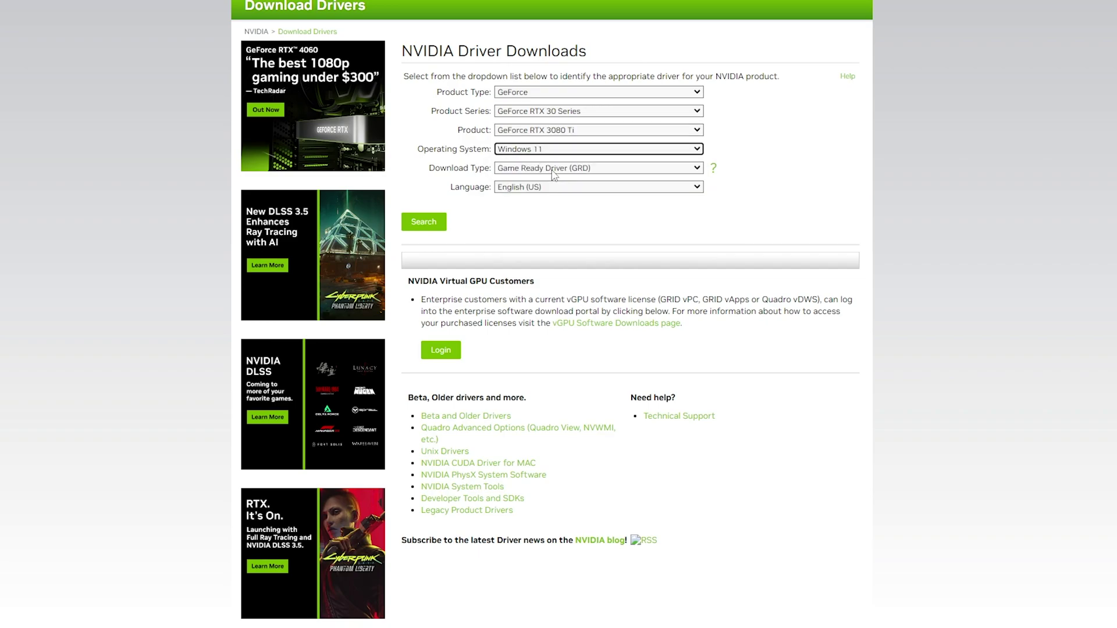
pyautogui.click(511, 170)
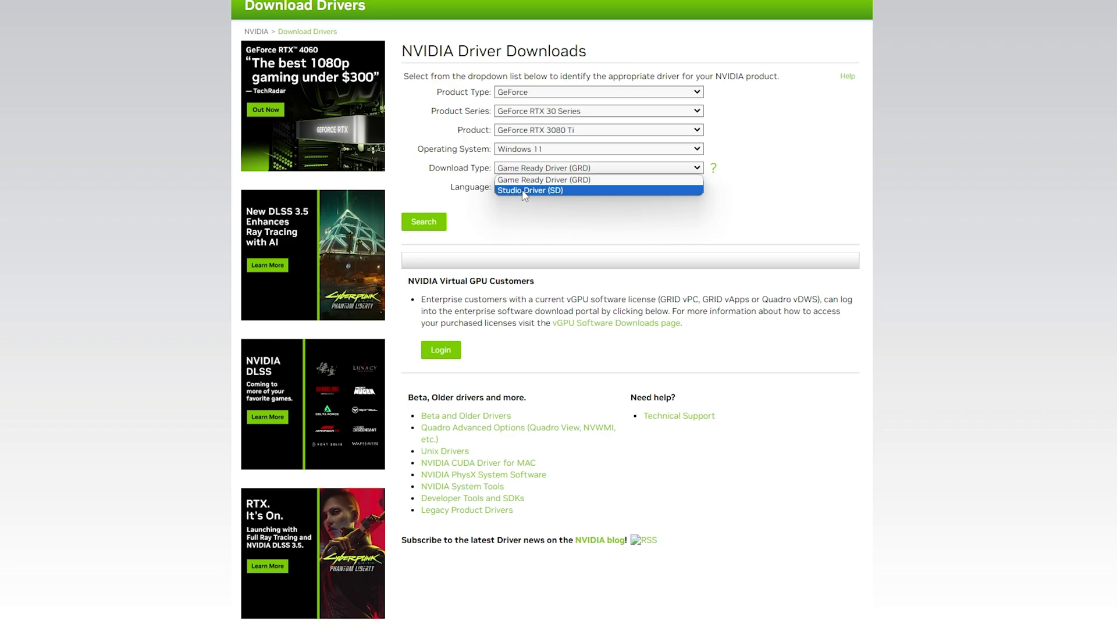
pyautogui.click(537, 181)
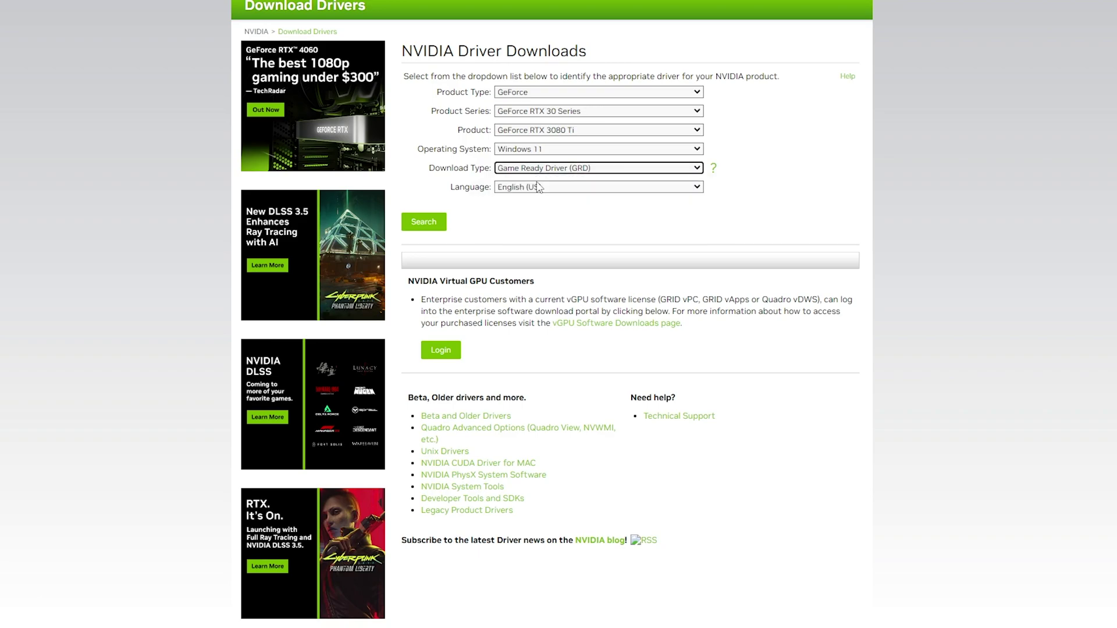
# - Search and download Game Ready Driver 537.13 (644 MB), then dismiss the downloads panel
pyautogui.click(441, 222)
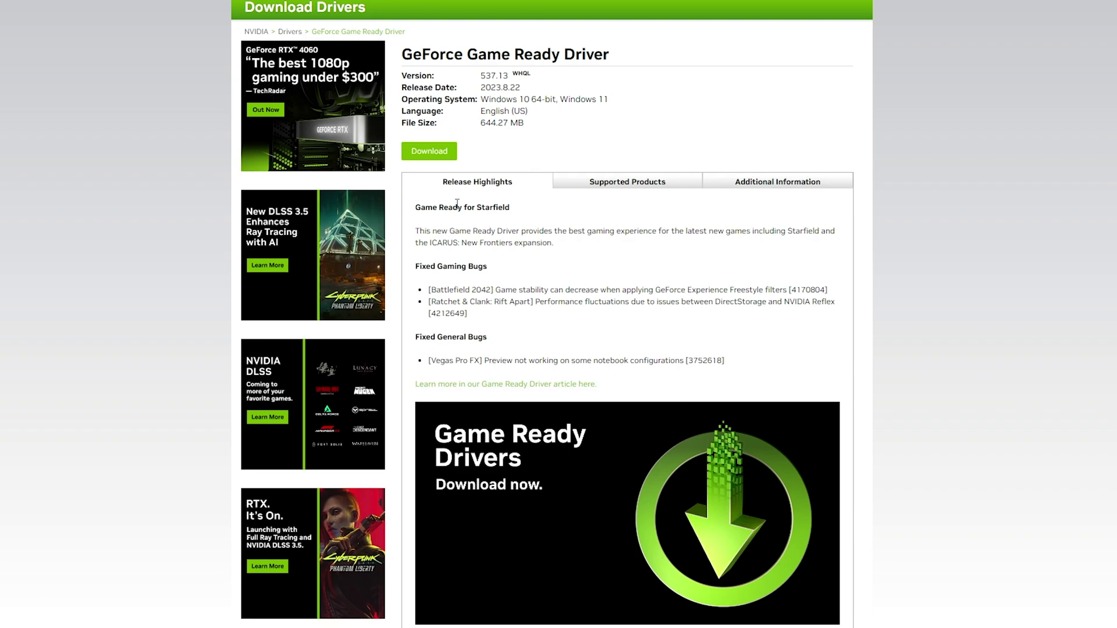
pyautogui.click(446, 152)
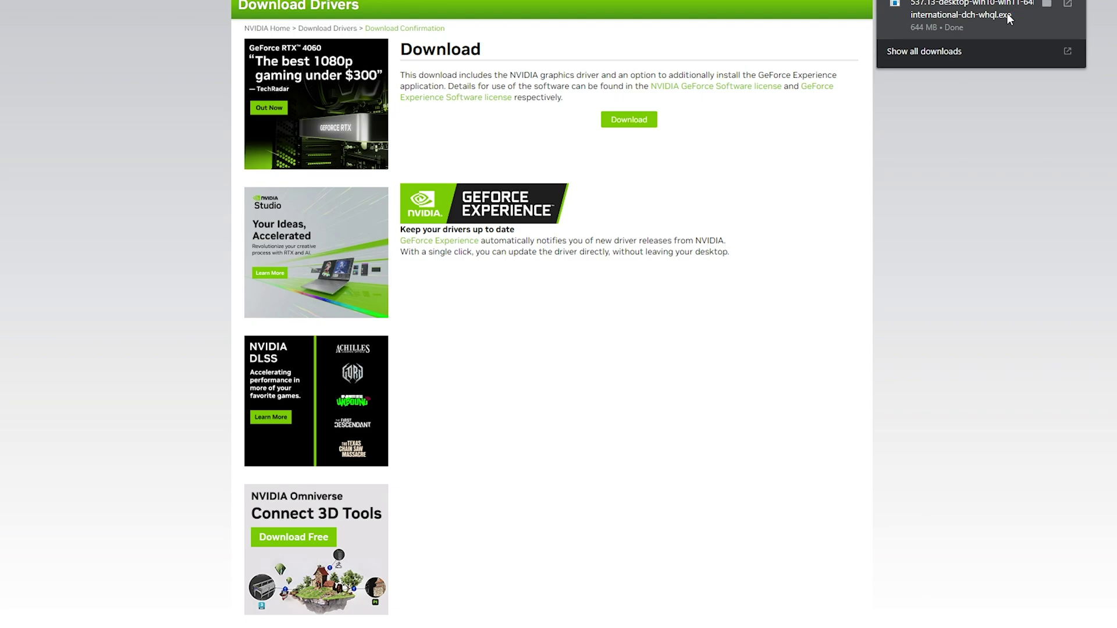
pyautogui.click(1009, 18)
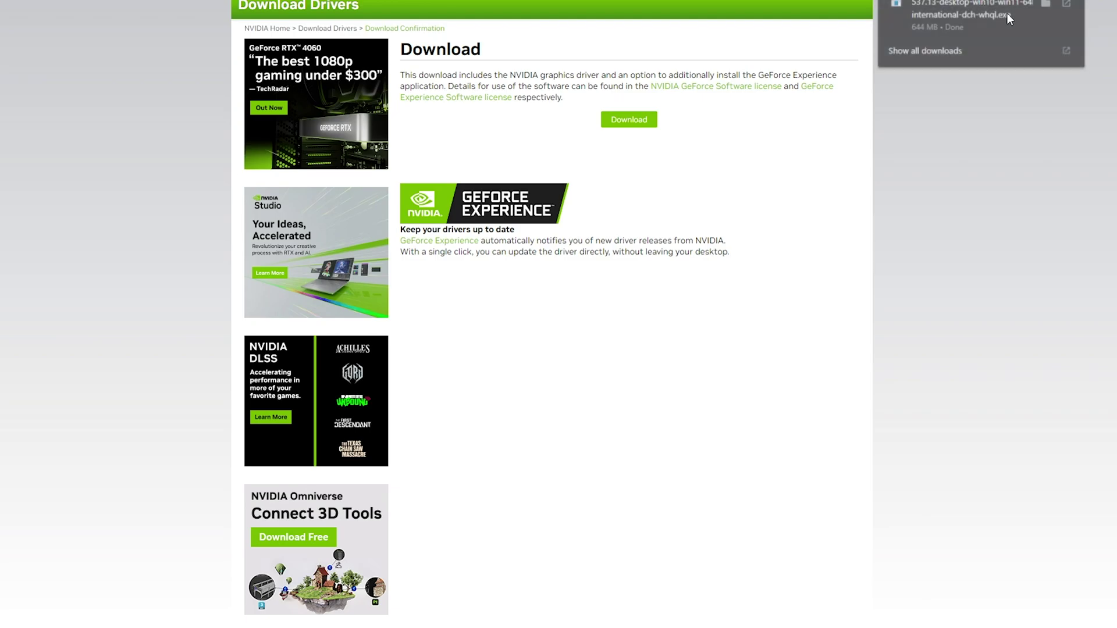